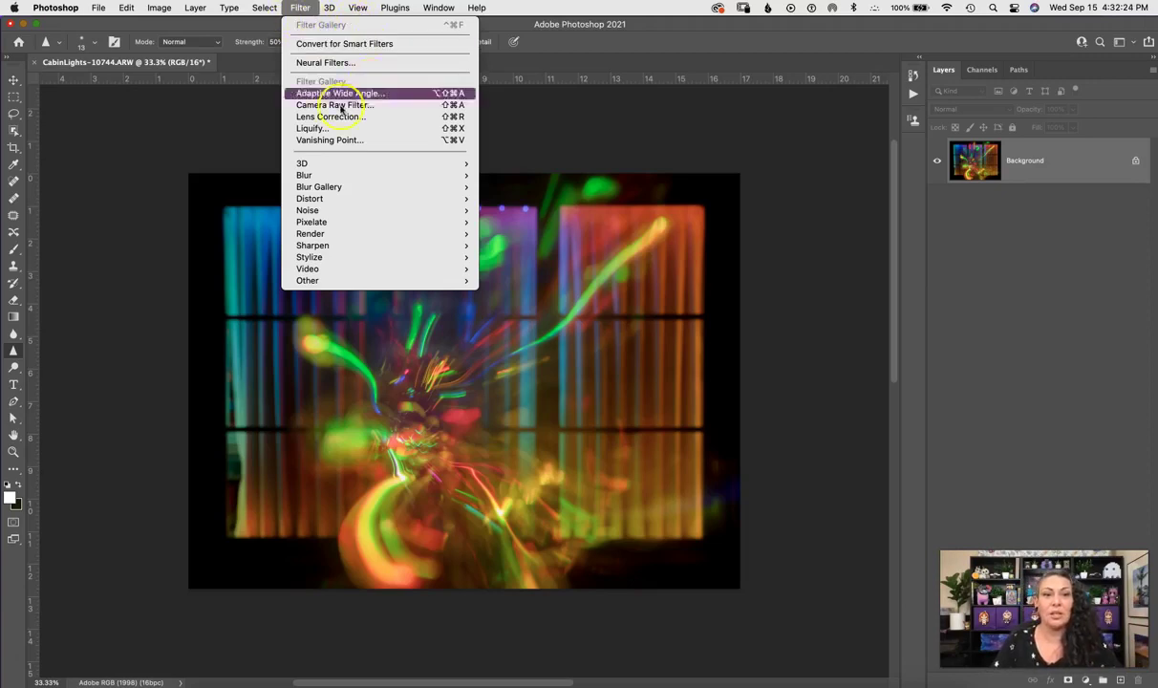
pyautogui.moveTo(469, 176)
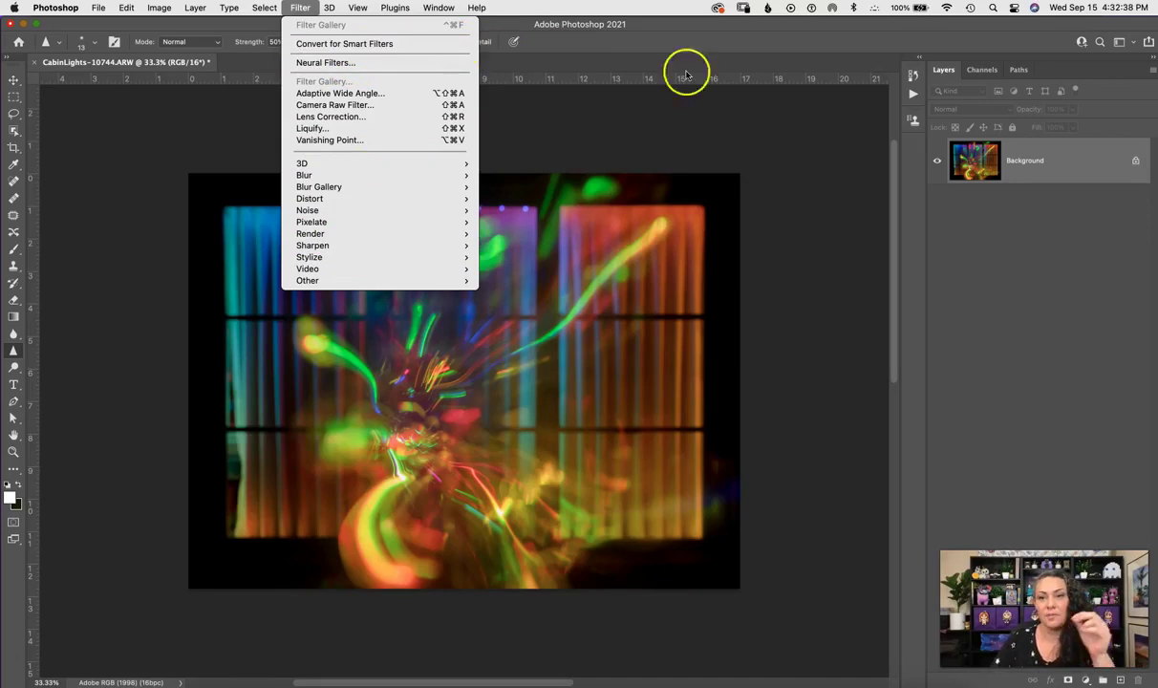
pyautogui.click(970, 315)
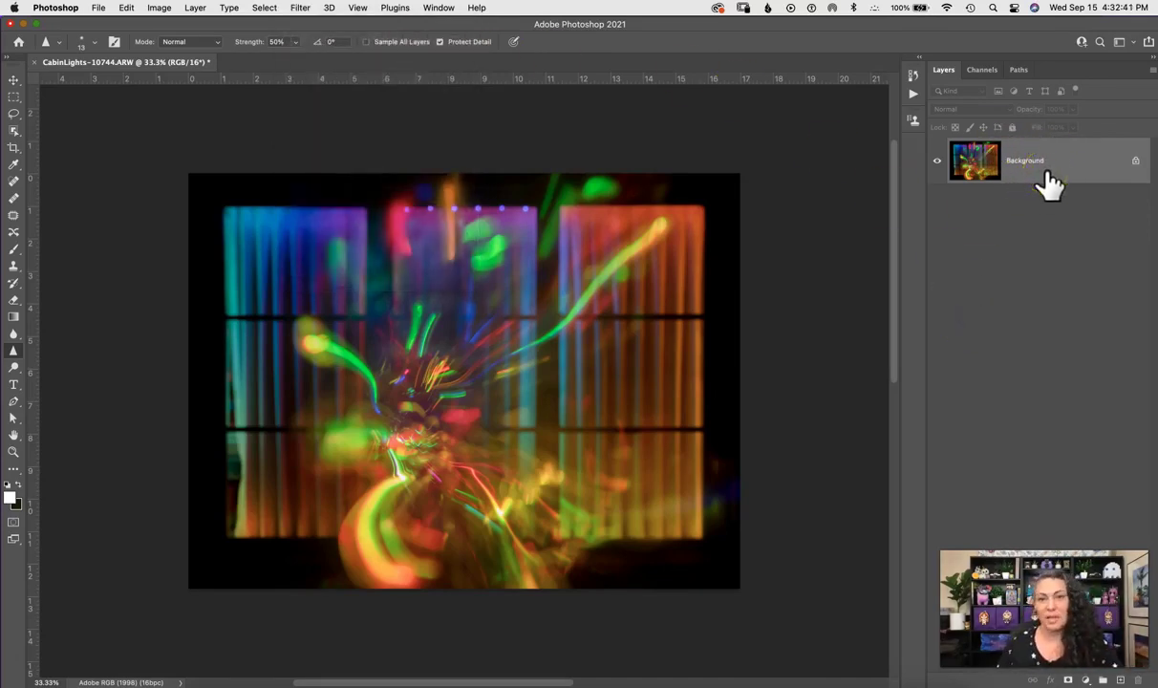
pyautogui.click(932, 265)
pyautogui.click(976, 258)
# Step: Duplicate the Background layer twice to get two copies stacked above the original
pyautogui.moveTo(1096, 161); pyautogui.dragTo(1092, 571)
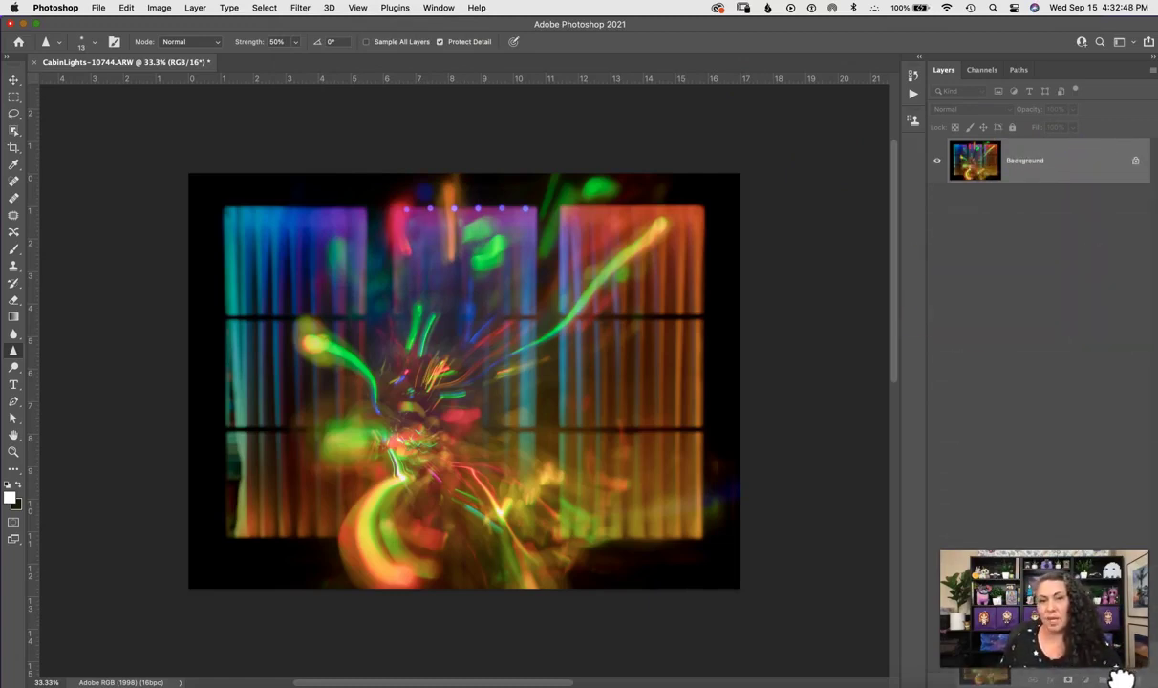
pyautogui.moveTo(1120, 678); pyautogui.dragTo(1122, 680)
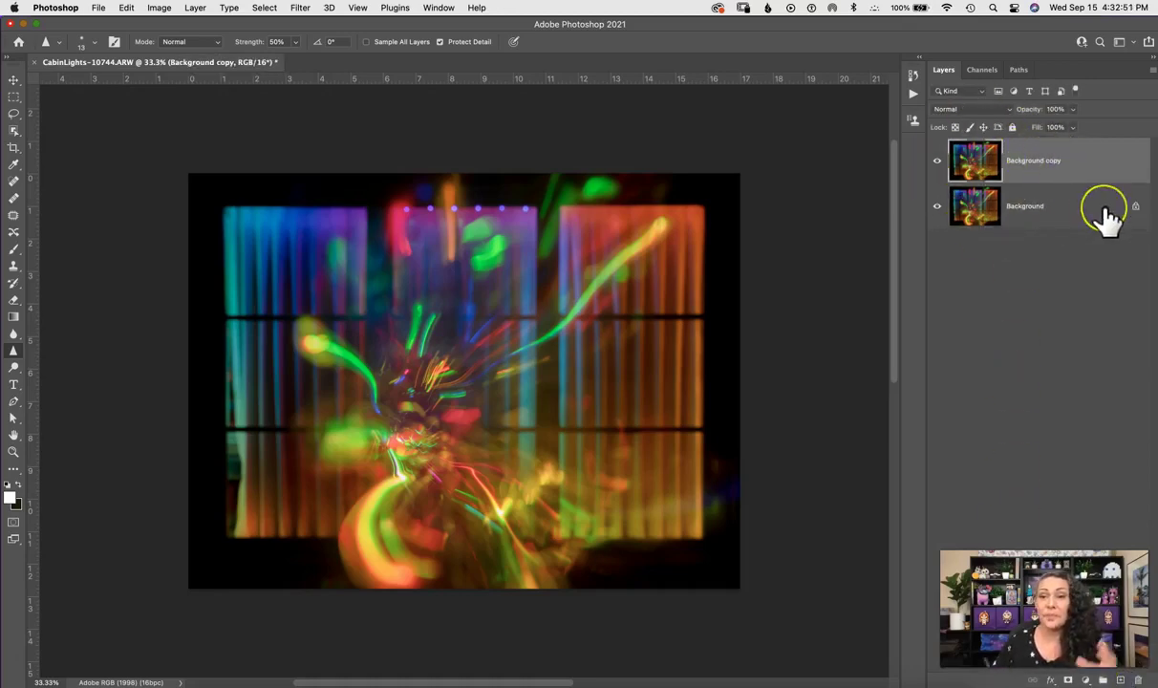
pyautogui.press('super+j')
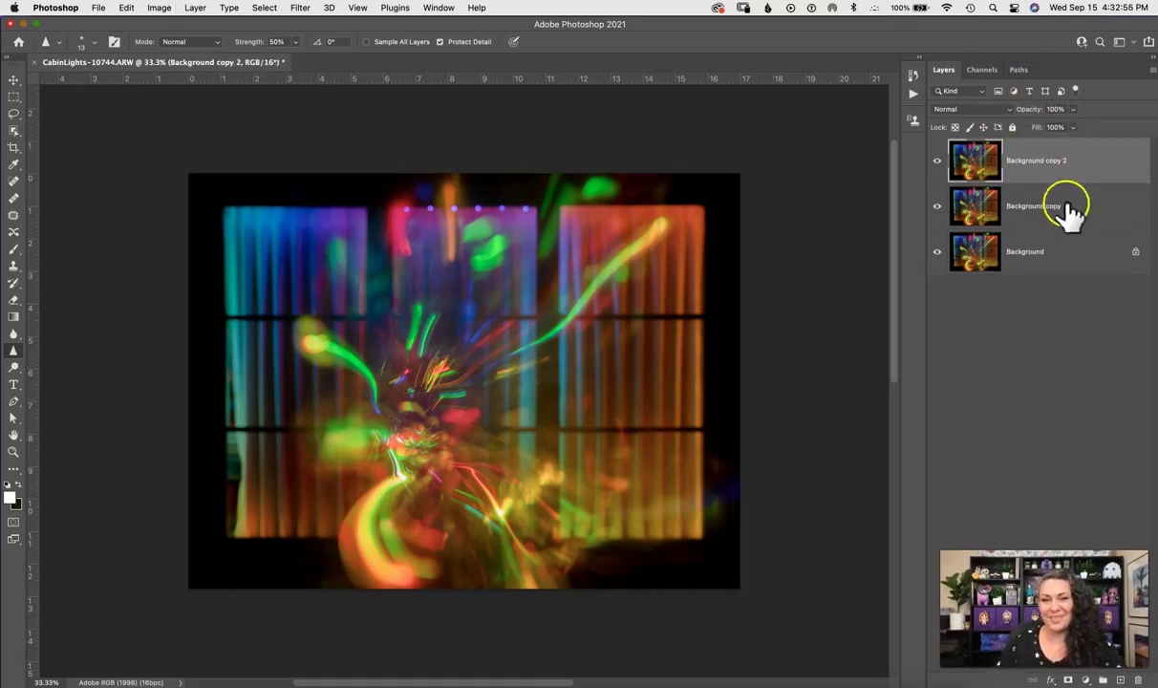
# Step: Convert the Background copy layer for smart filters and accept its conversion into a smart object
pyautogui.click(1037, 209)
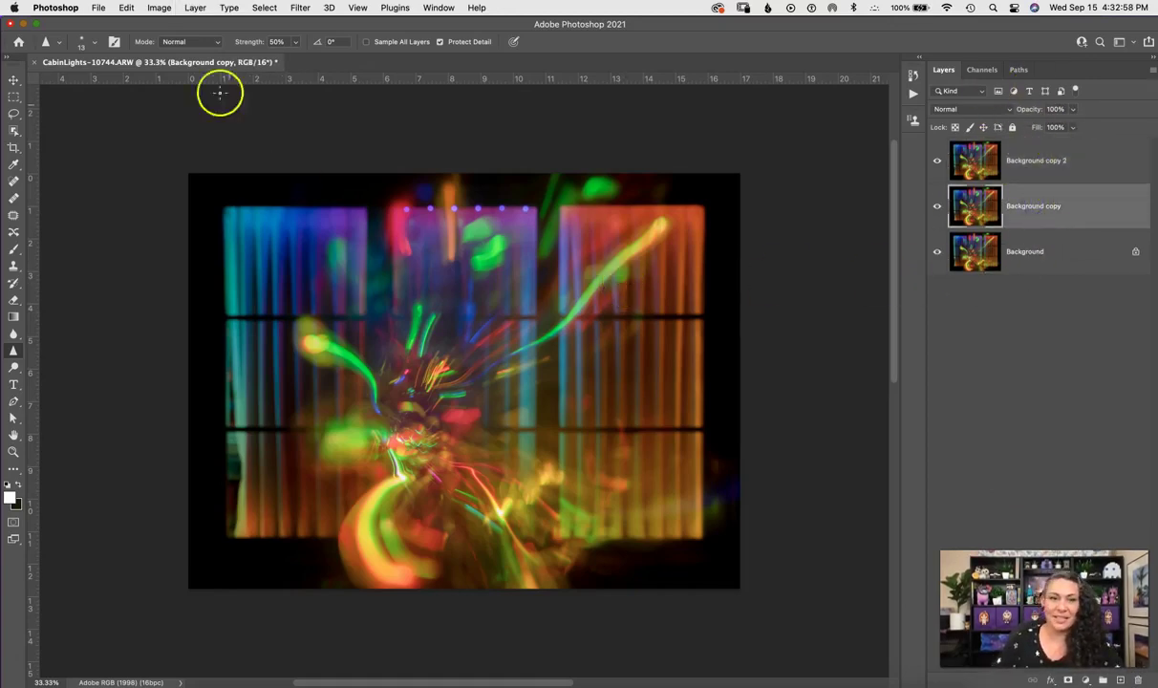
pyautogui.click(299, 9)
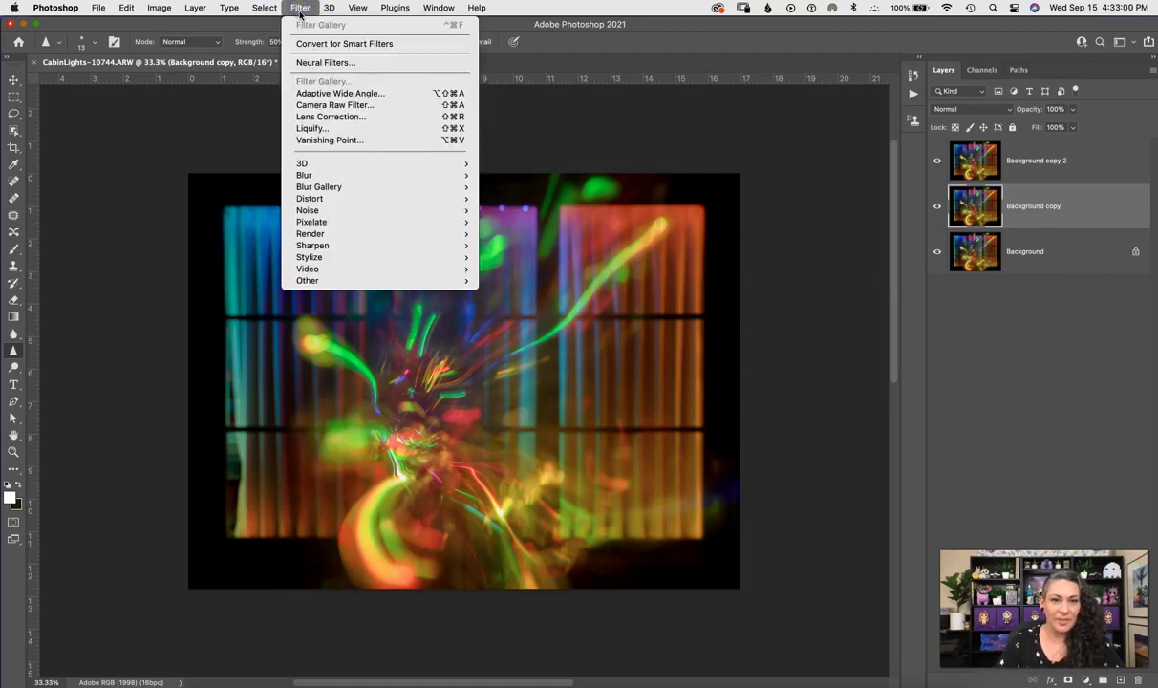
pyautogui.click(392, 47)
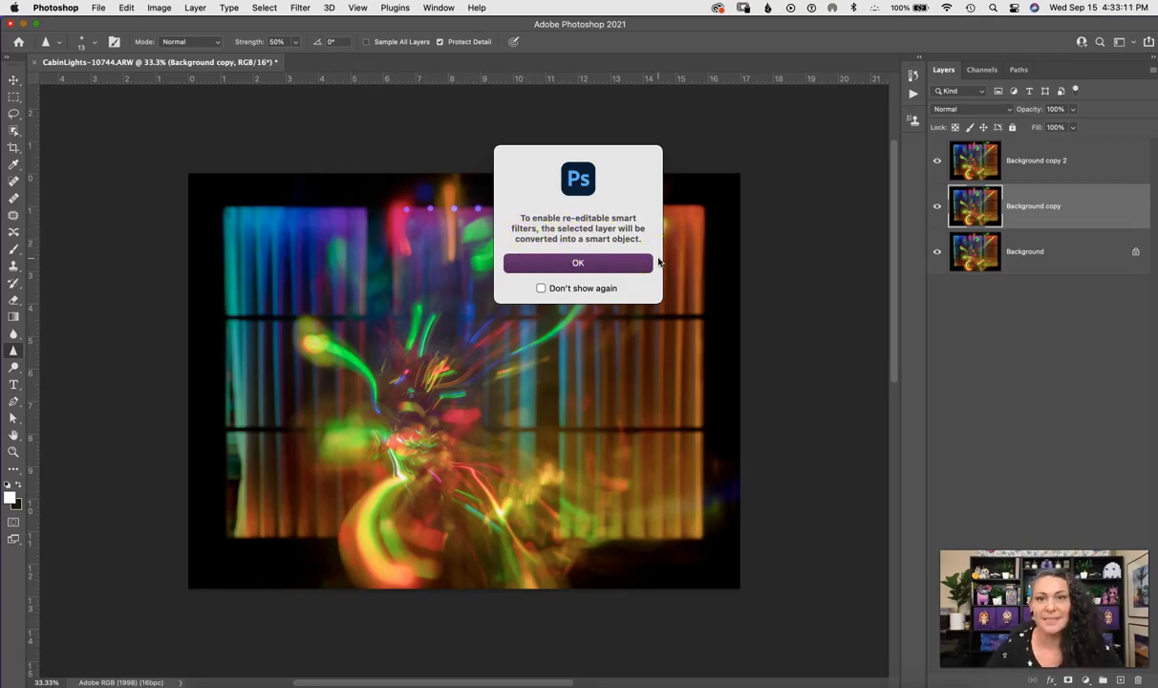
pyautogui.click(579, 268)
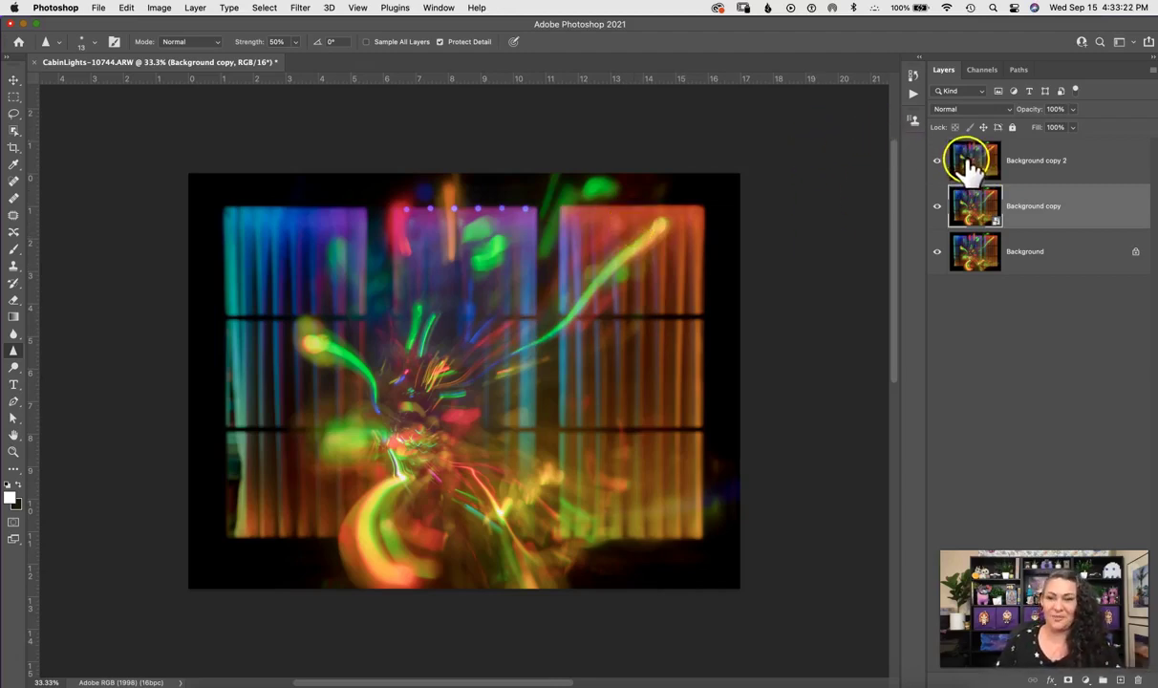
# Step: Convert the Background copy 2 layer to a smart object
pyautogui.rightClick(980, 156)
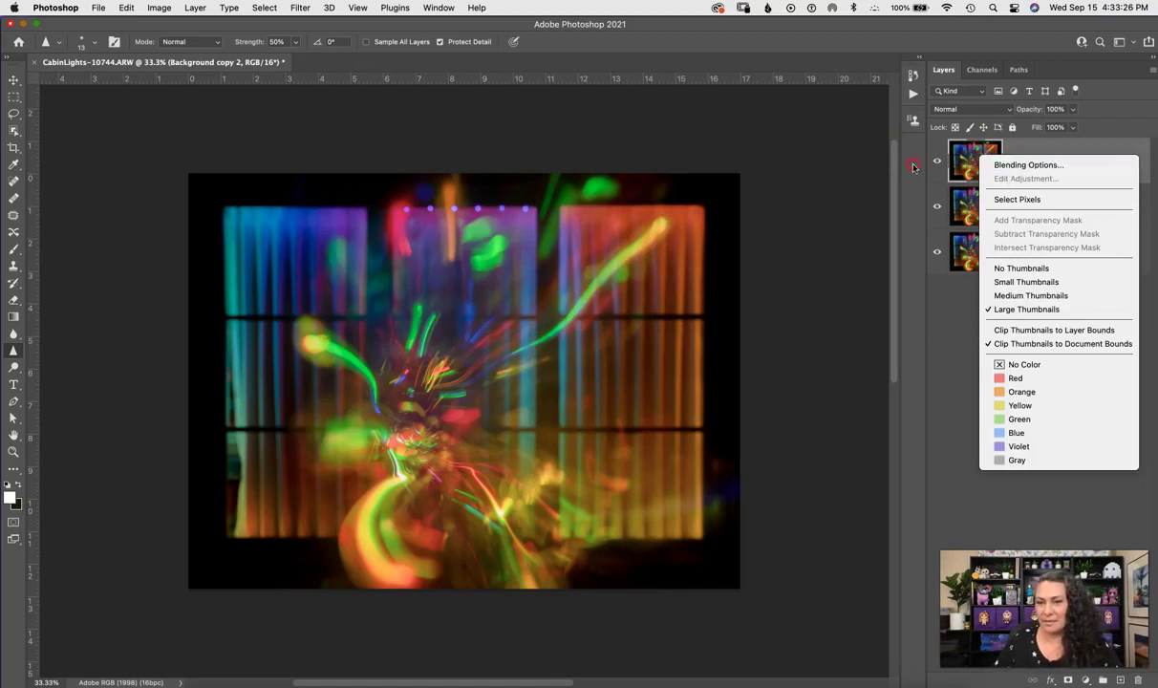
pyautogui.click(913, 167)
pyautogui.rightClick(1037, 161)
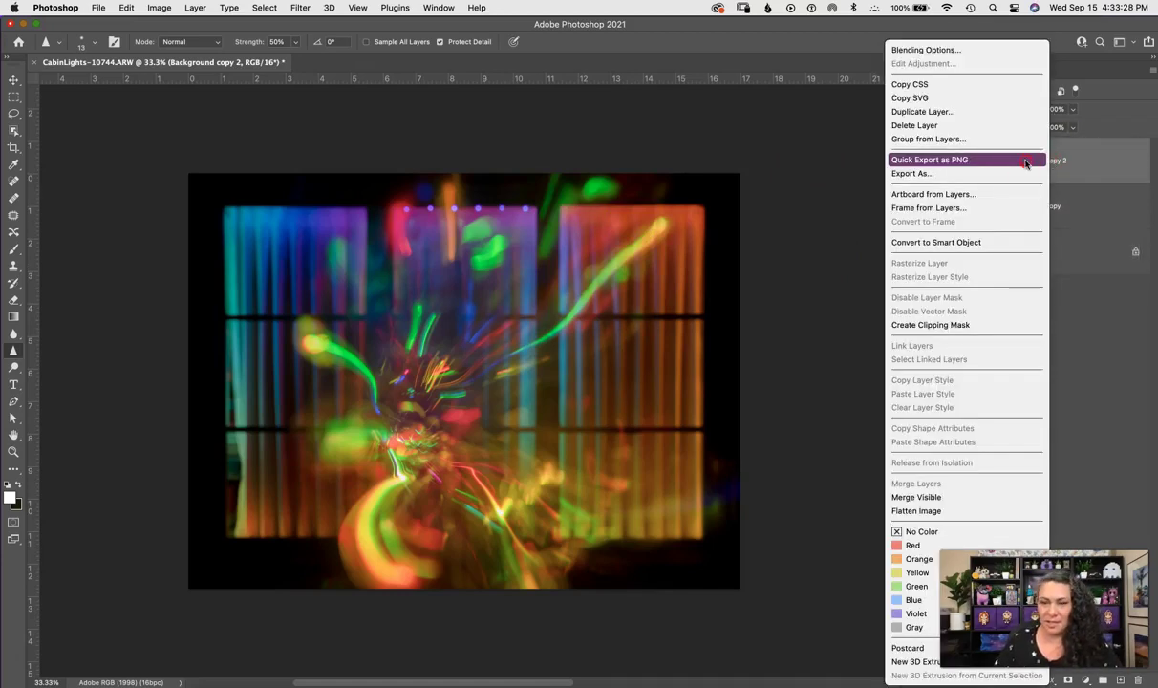
pyautogui.click(984, 242)
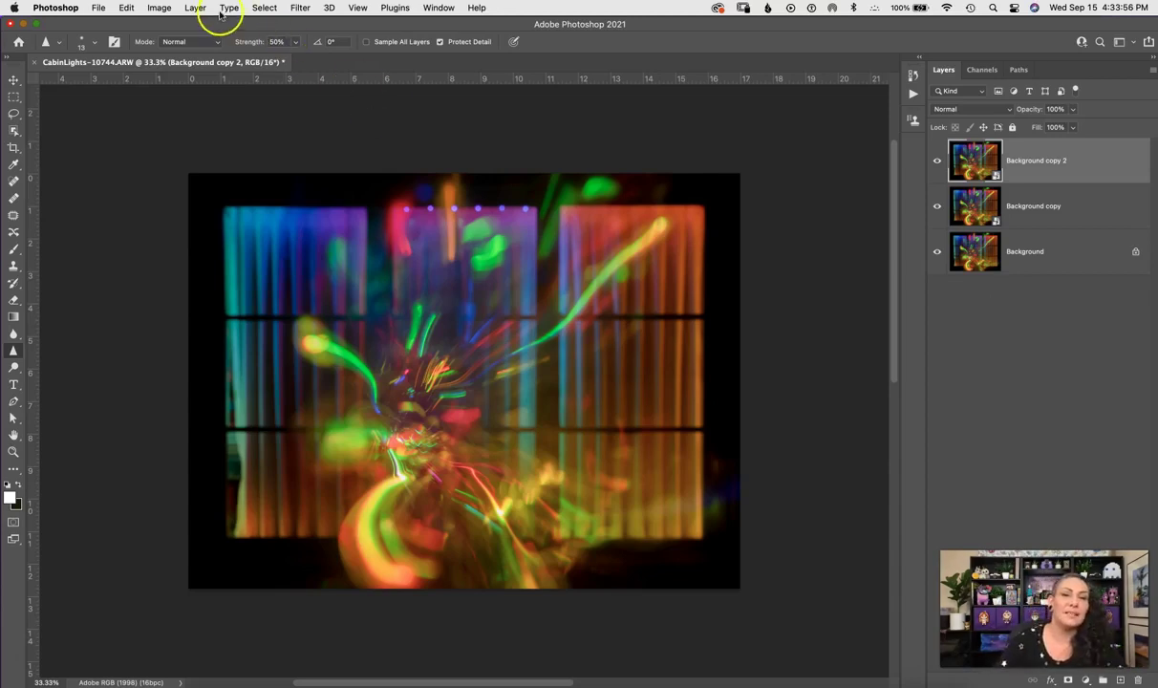
pyautogui.click(301, 10)
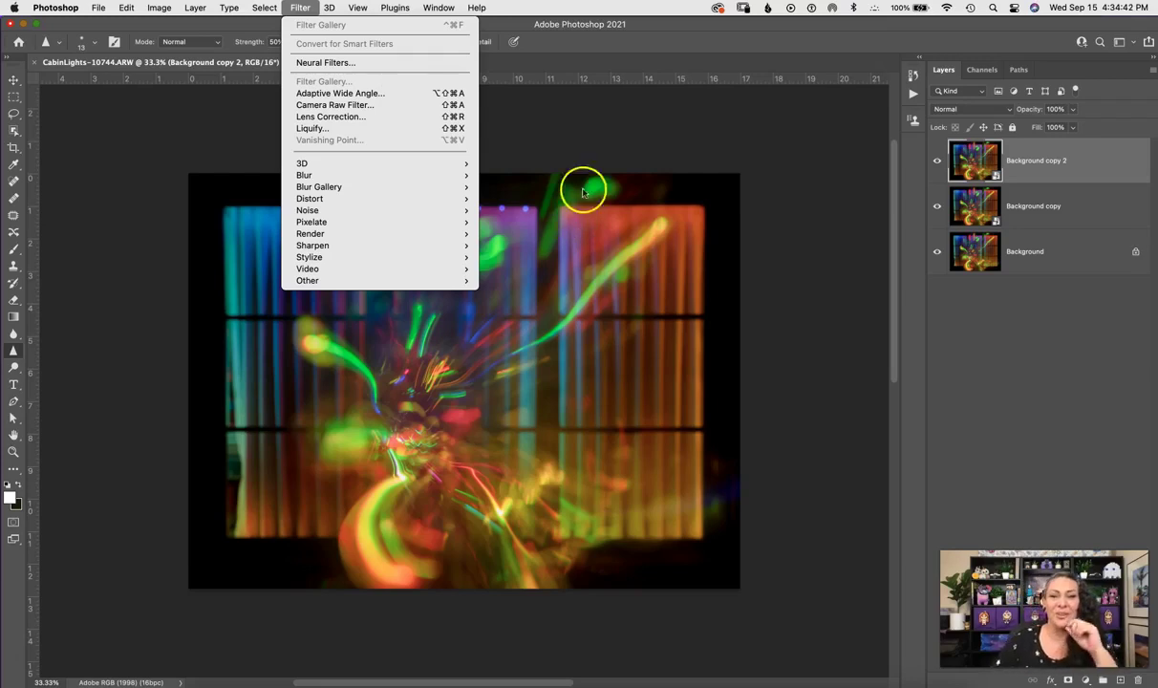
pyautogui.click(550, 123)
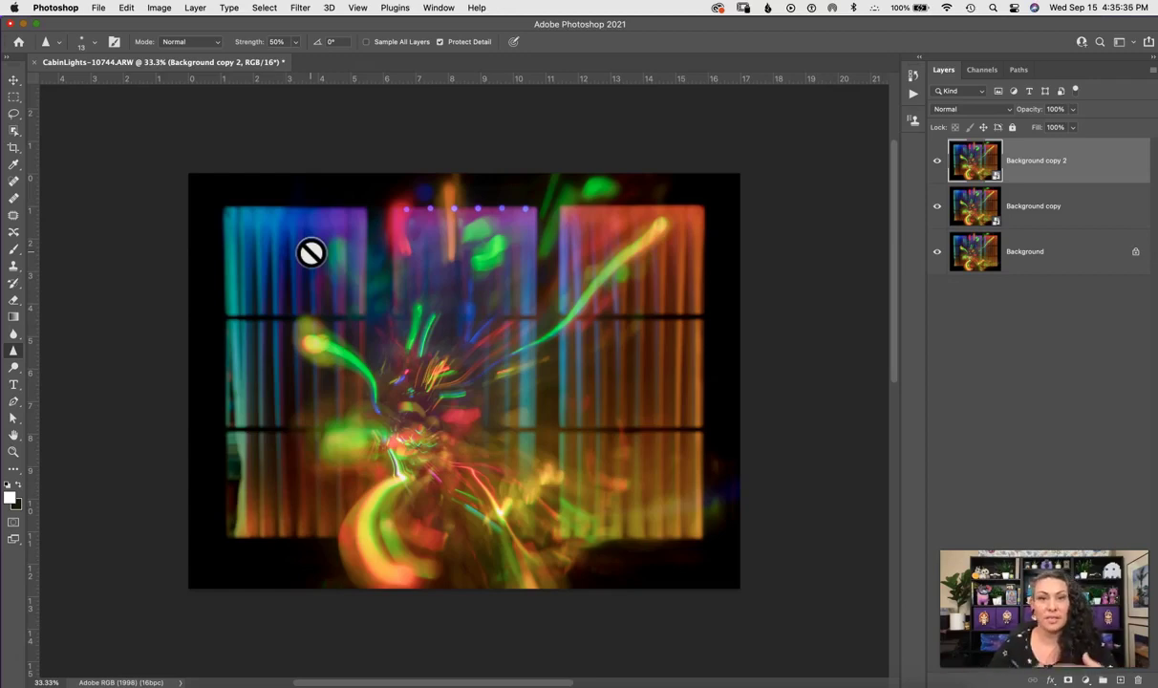
# Step: Save a copy of the document in Photoshop format as CabinLights-10744_FilterFun_8bit.psd, keeping layers and Maximize Compatibility enabled
pyautogui.click(99, 9)
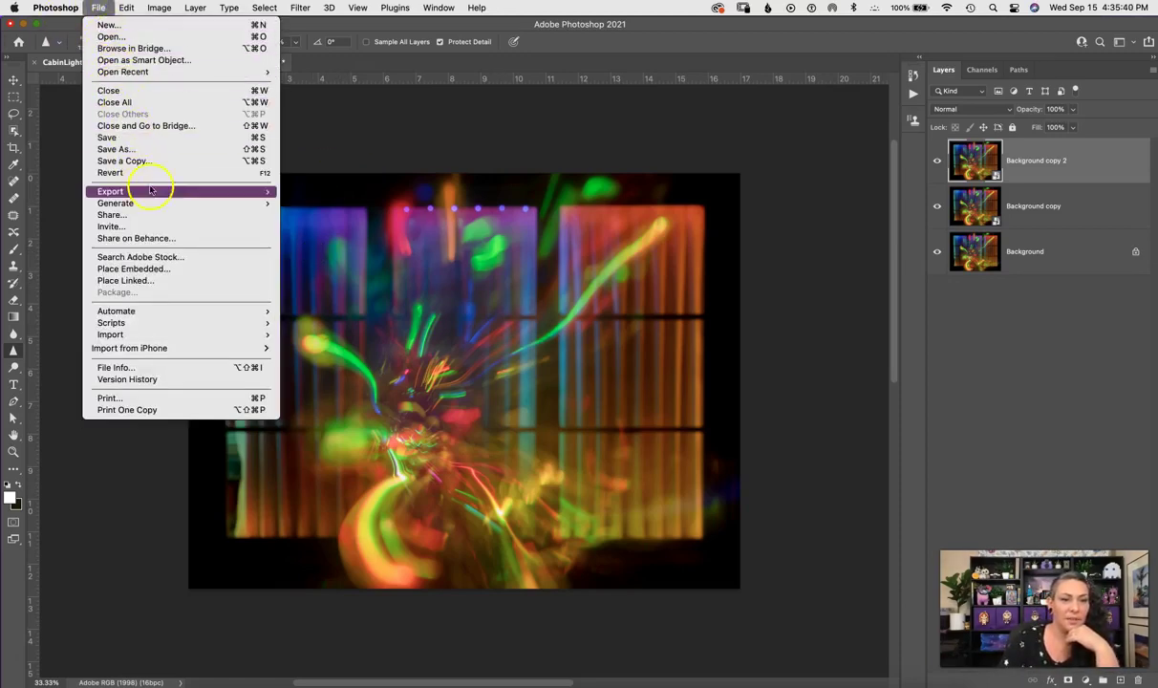
pyautogui.click(190, 164)
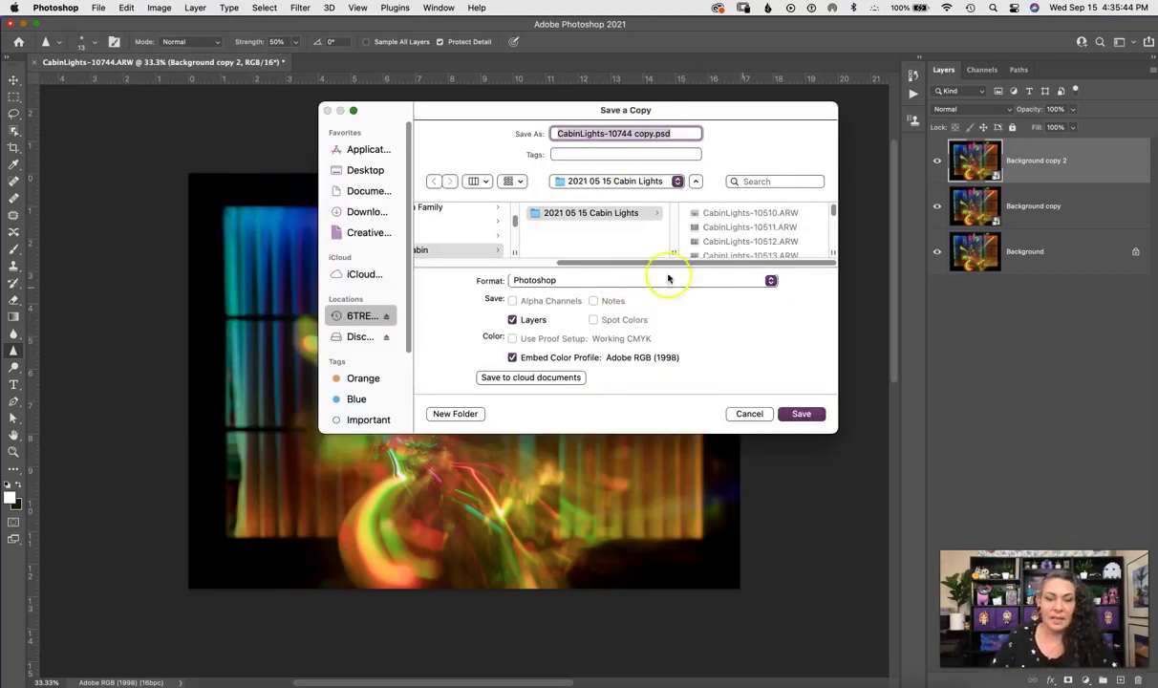
pyautogui.click(652, 133)
pyautogui.press('BackSpace')
pyautogui.press('BackSpace')
pyautogui.press('BackSpace')
pyautogui.press('BackSpace')
pyautogui.press('BackSpace')
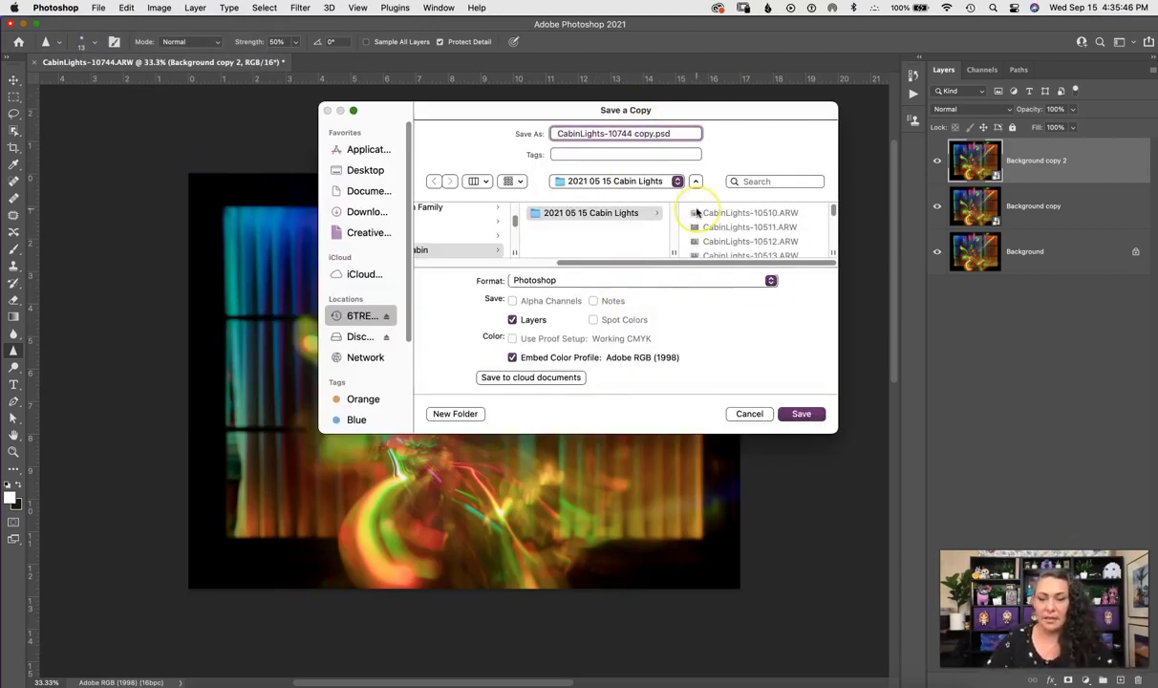
pyautogui.write('_Filte')
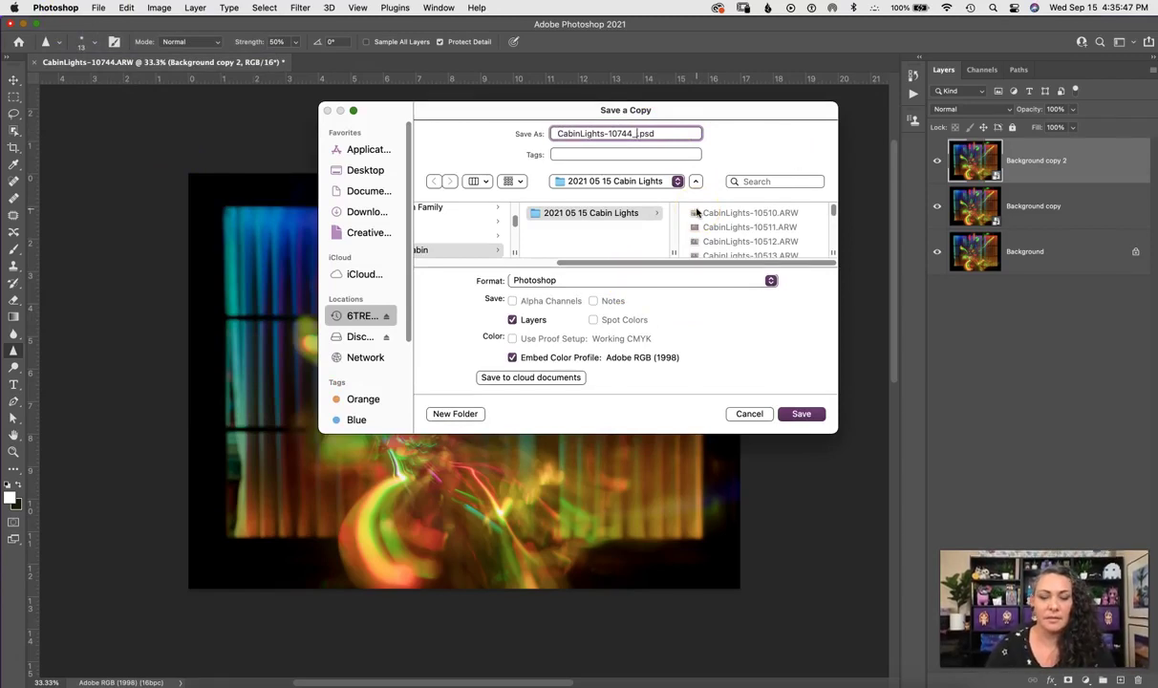
pyautogui.write('rFun')
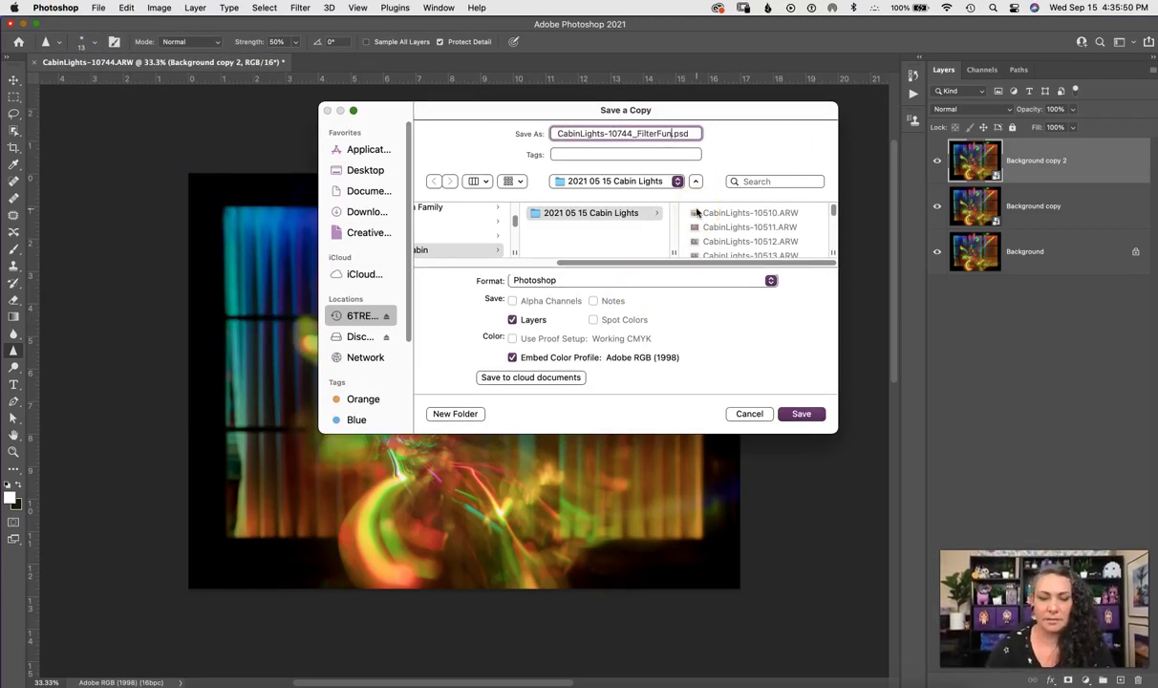
pyautogui.write('_8bit')
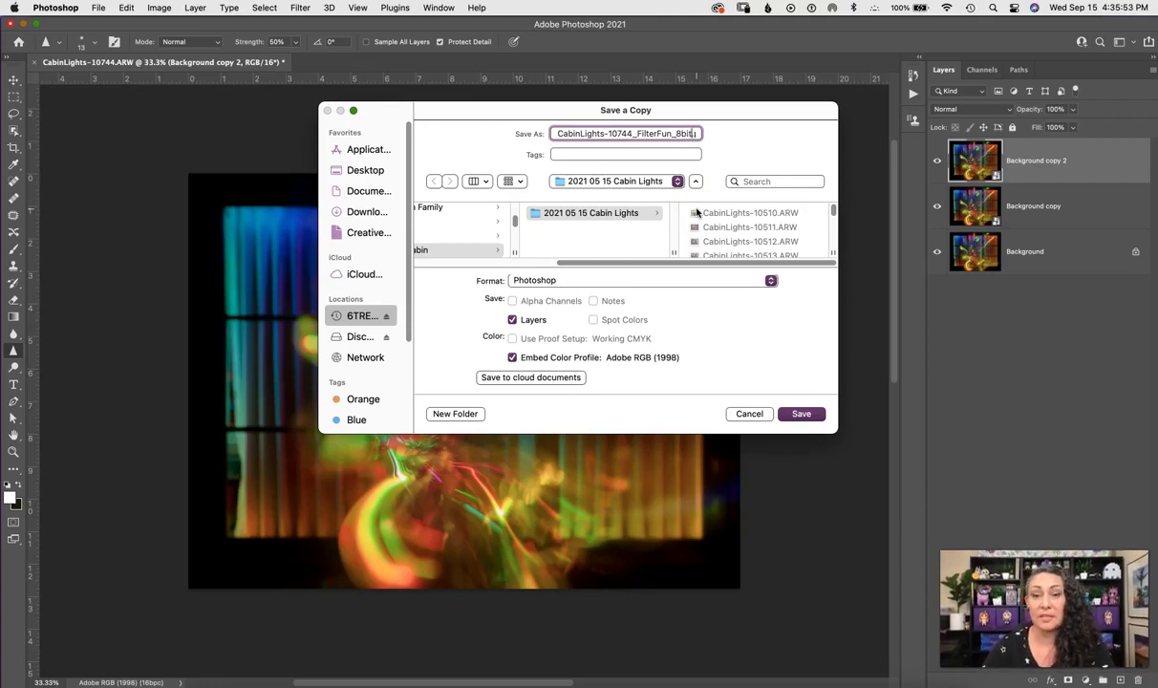
pyautogui.click(801, 416)
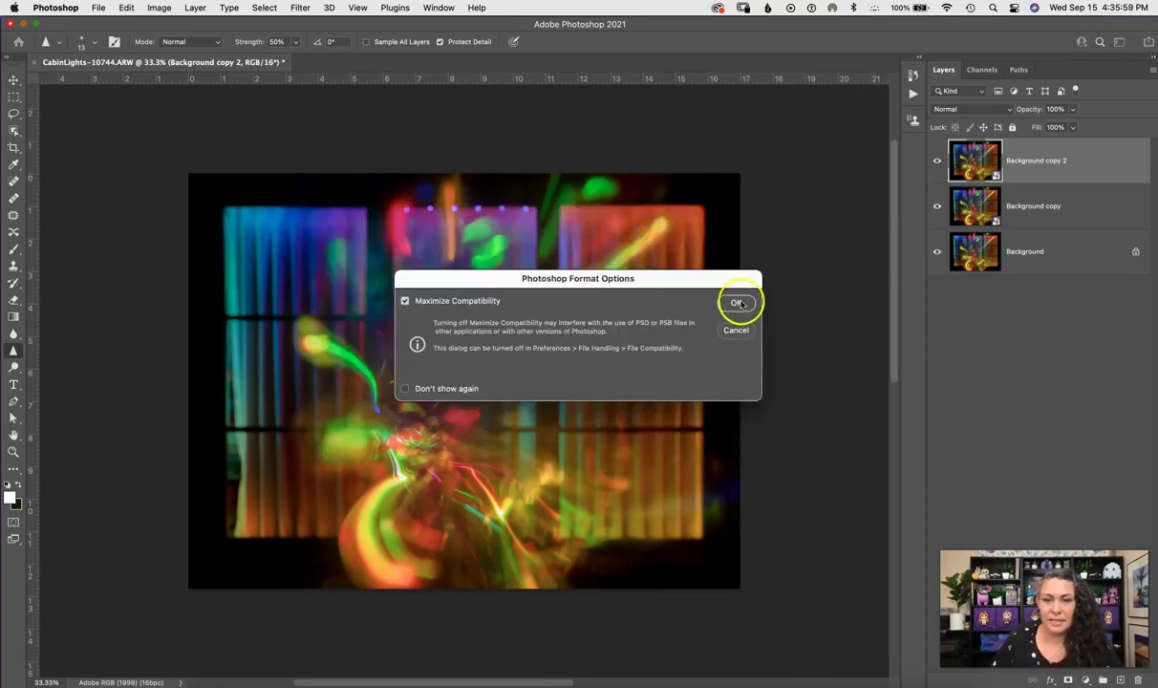
pyautogui.click(736, 301)
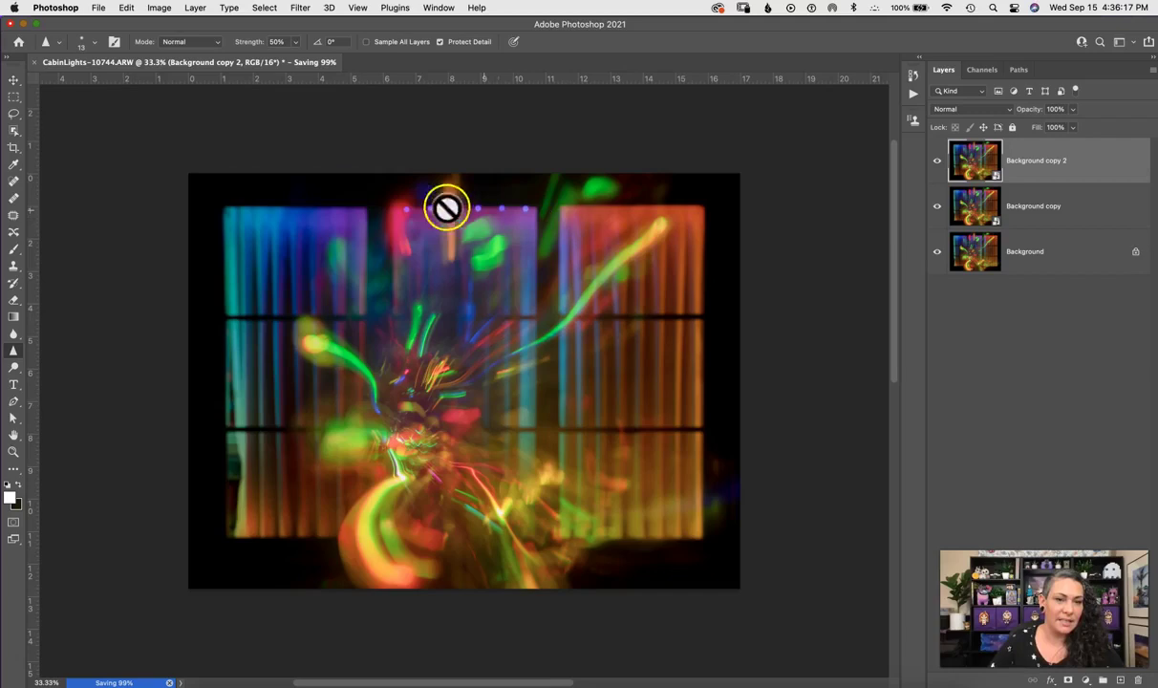
# Step: Convert the image's color depth to 8 Bits/Channel
pyautogui.click(156, 8)
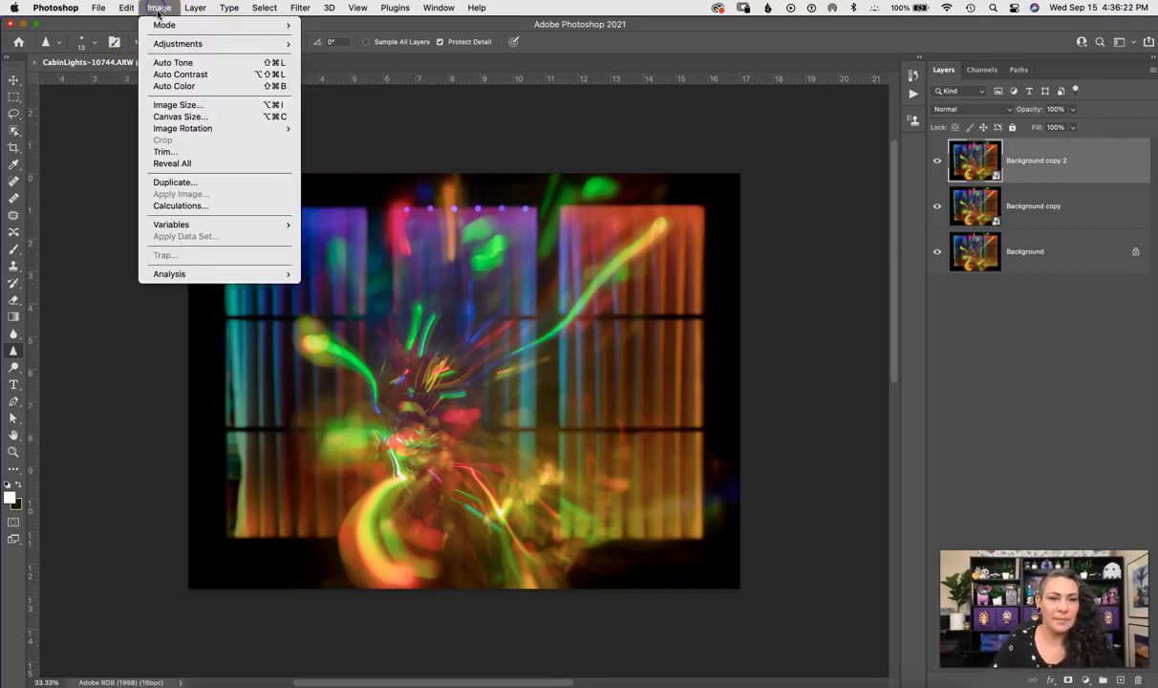
pyautogui.moveTo(165, 26)
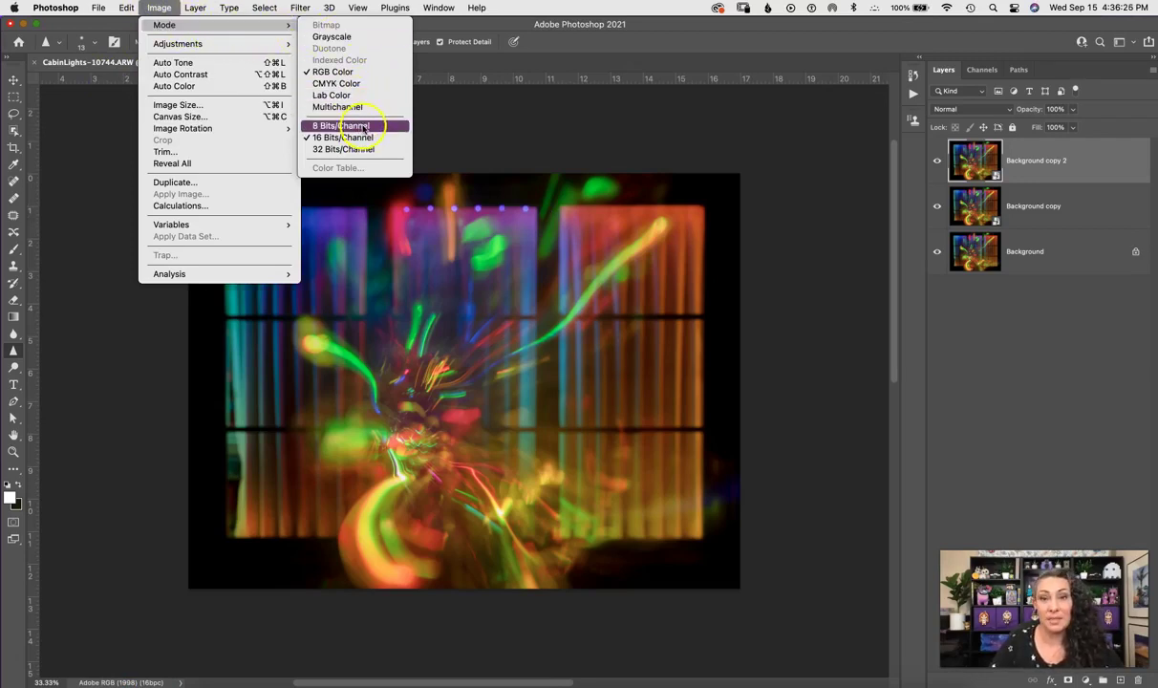
pyautogui.press('Escape')
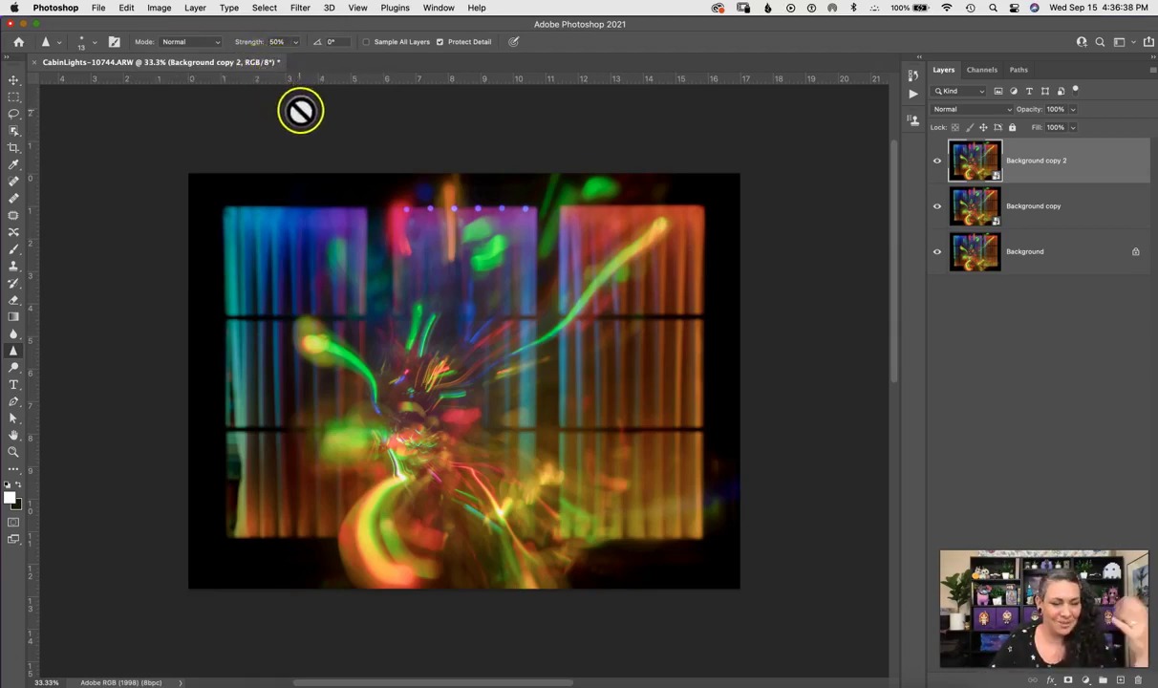
# Step: Examine the filters available for the 8-bit image, including Liquify and the Blur, Noise, Render and Video categories
pyautogui.click(299, 8)
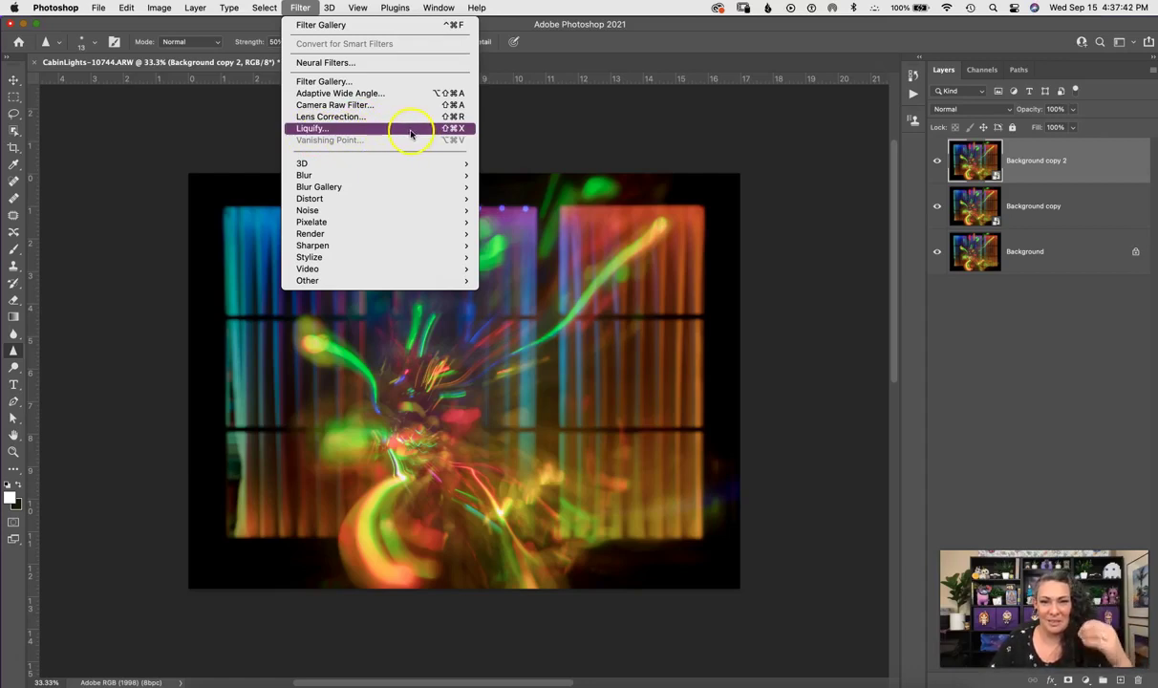
pyautogui.click(394, 131)
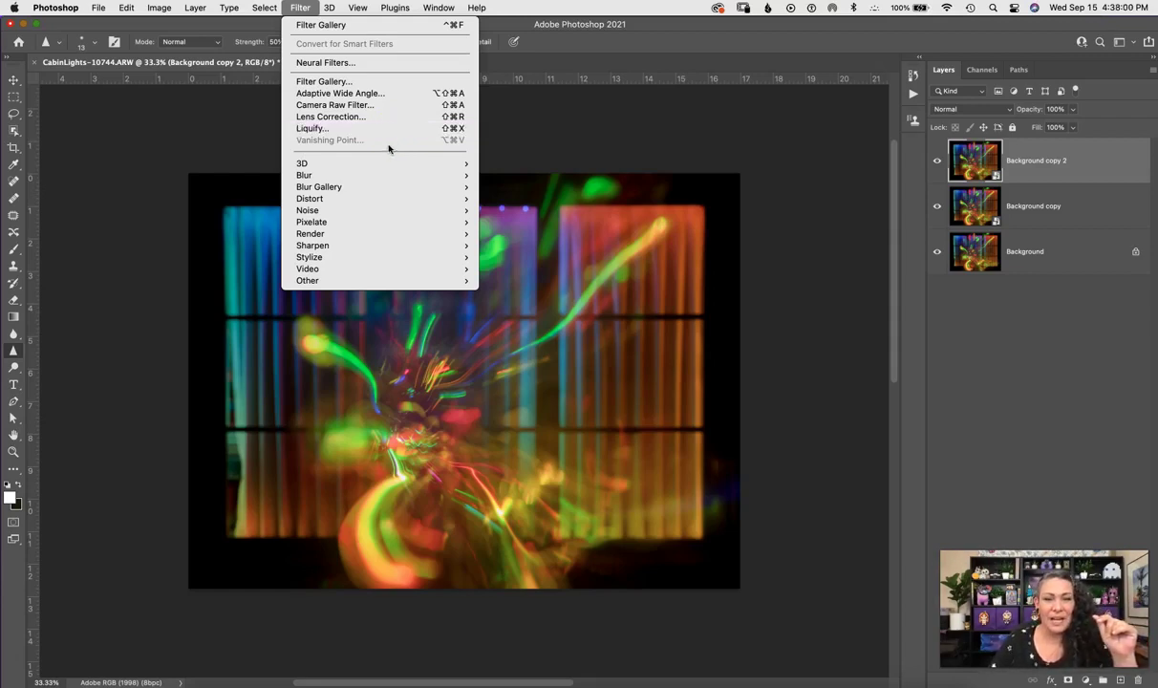
pyautogui.moveTo(380, 165)
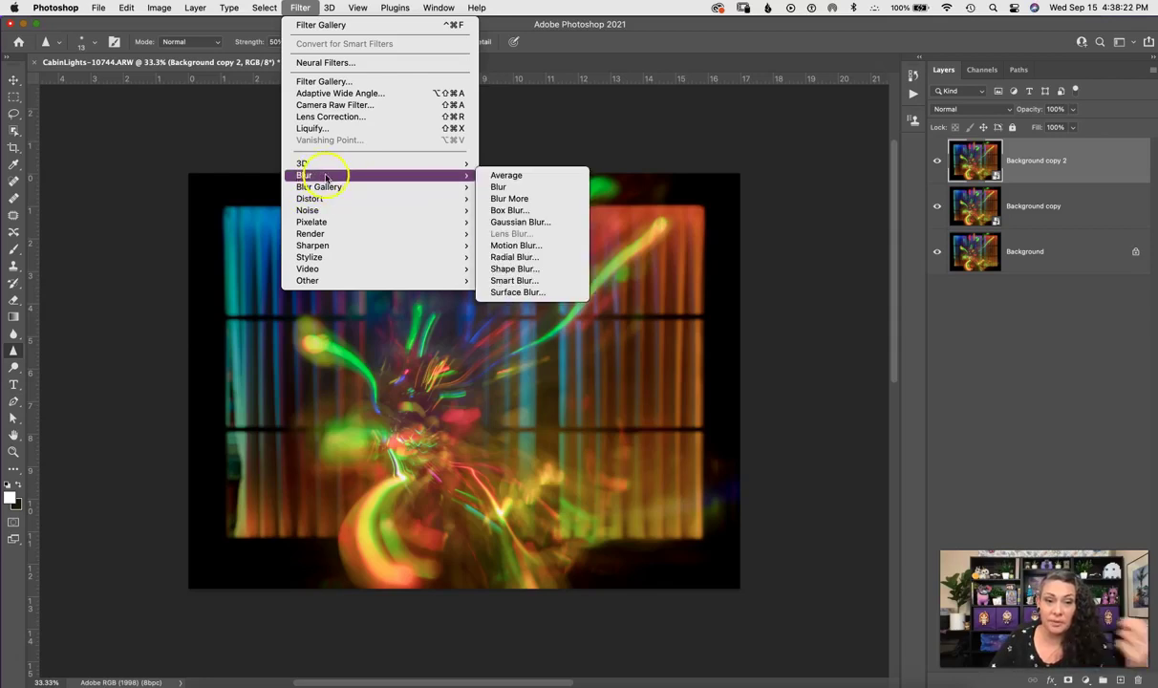
pyautogui.moveTo(331, 191)
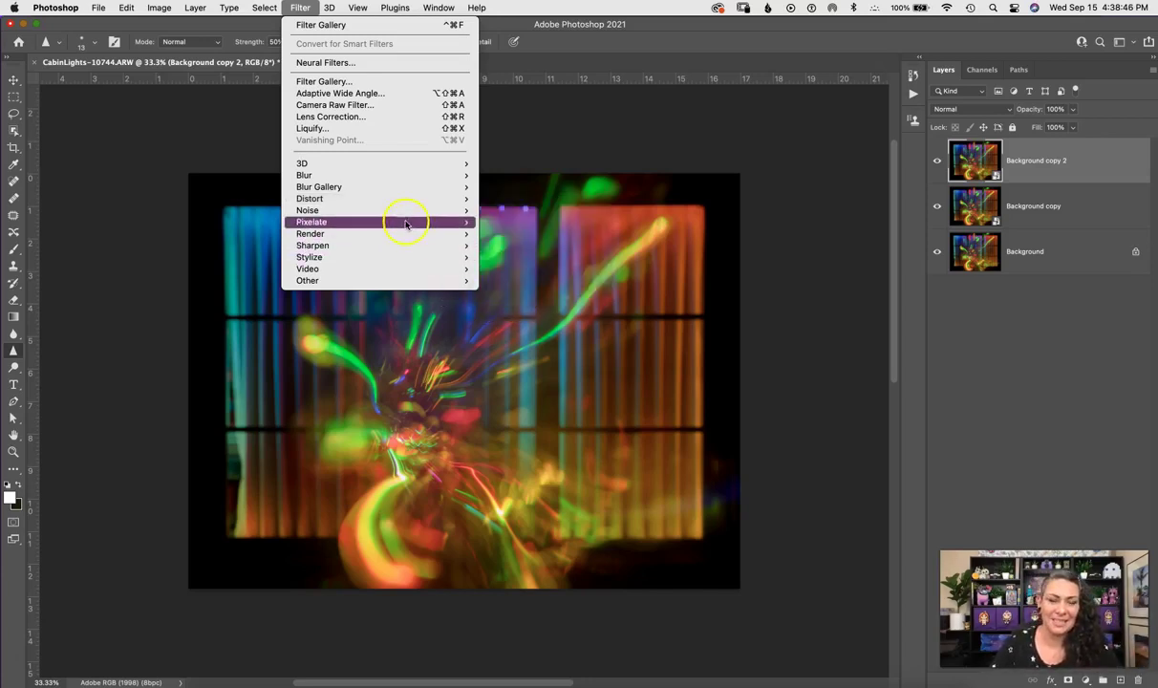
pyautogui.moveTo(411, 211)
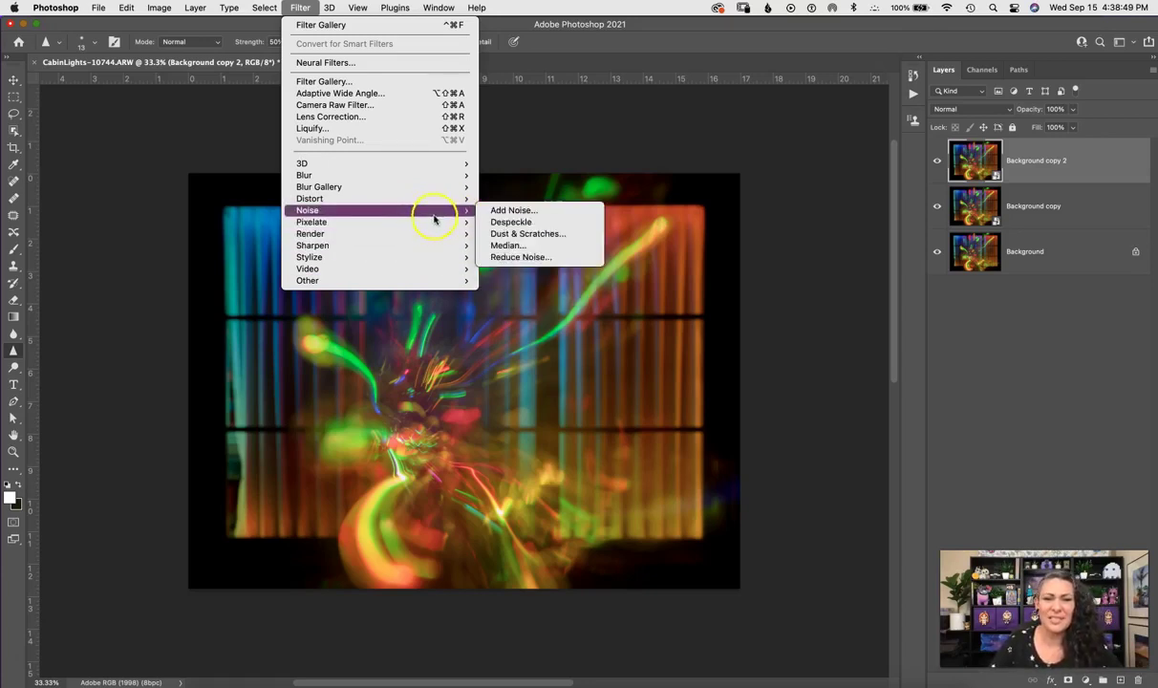
pyautogui.moveTo(437, 225)
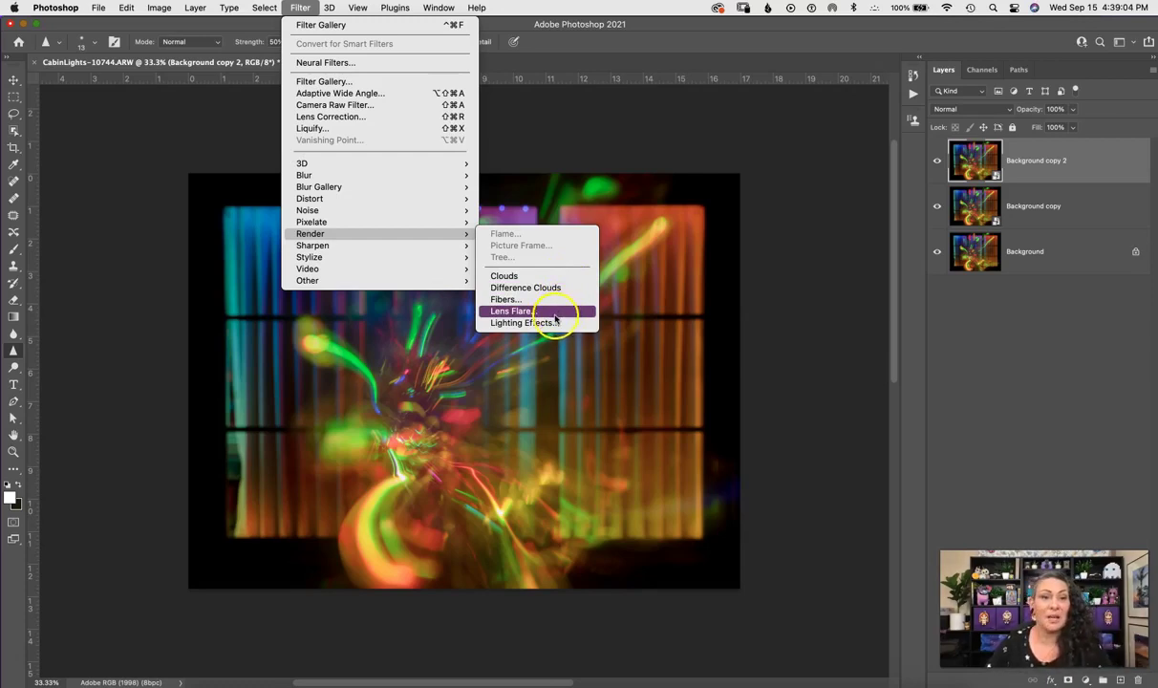
pyautogui.moveTo(398, 250)
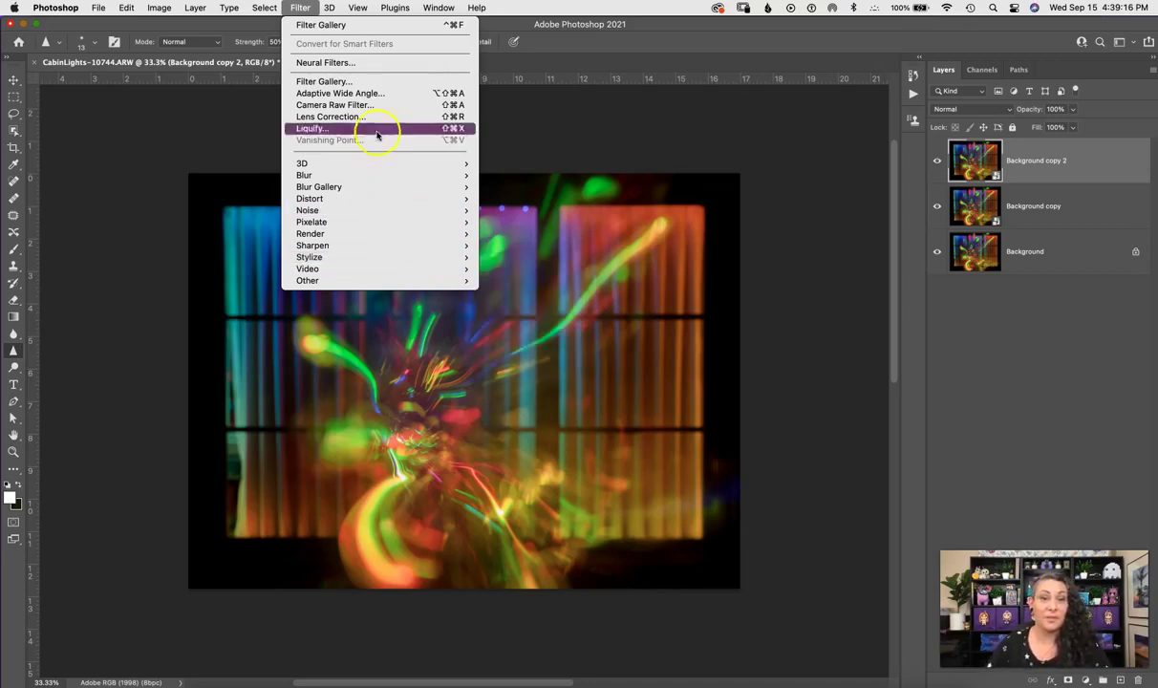
pyautogui.moveTo(455, 271)
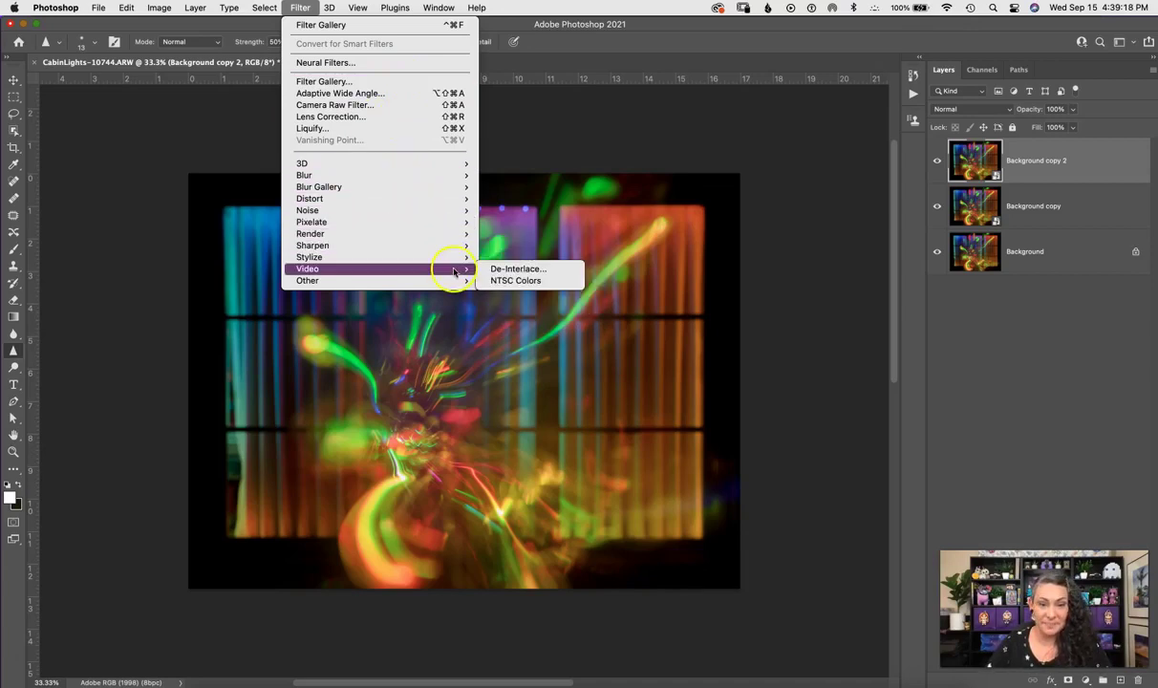